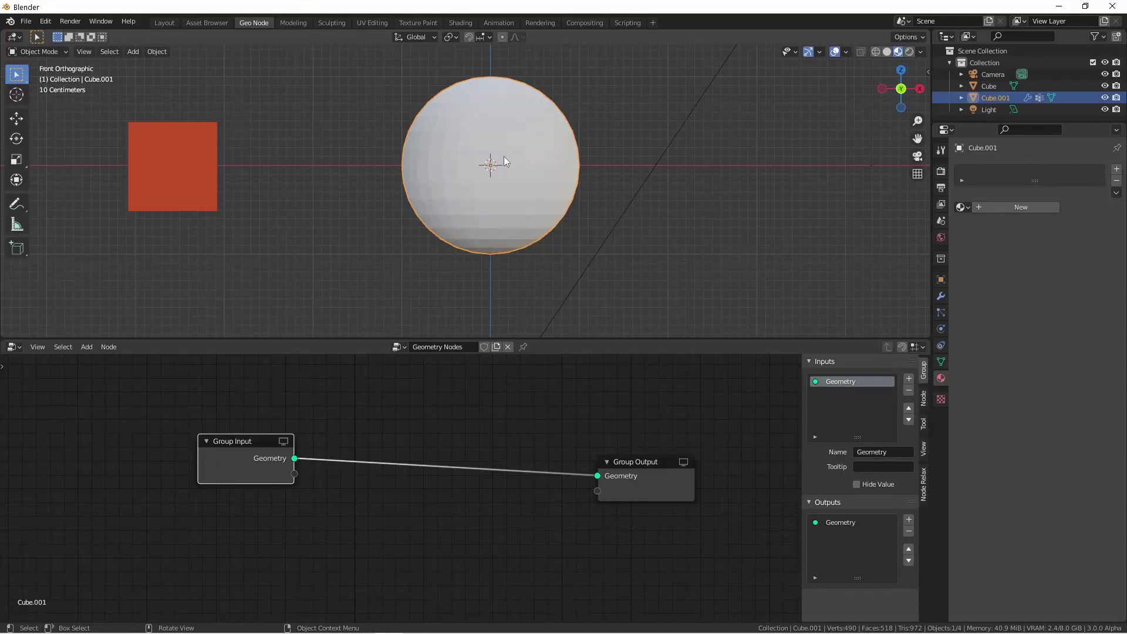
click(196, 152)
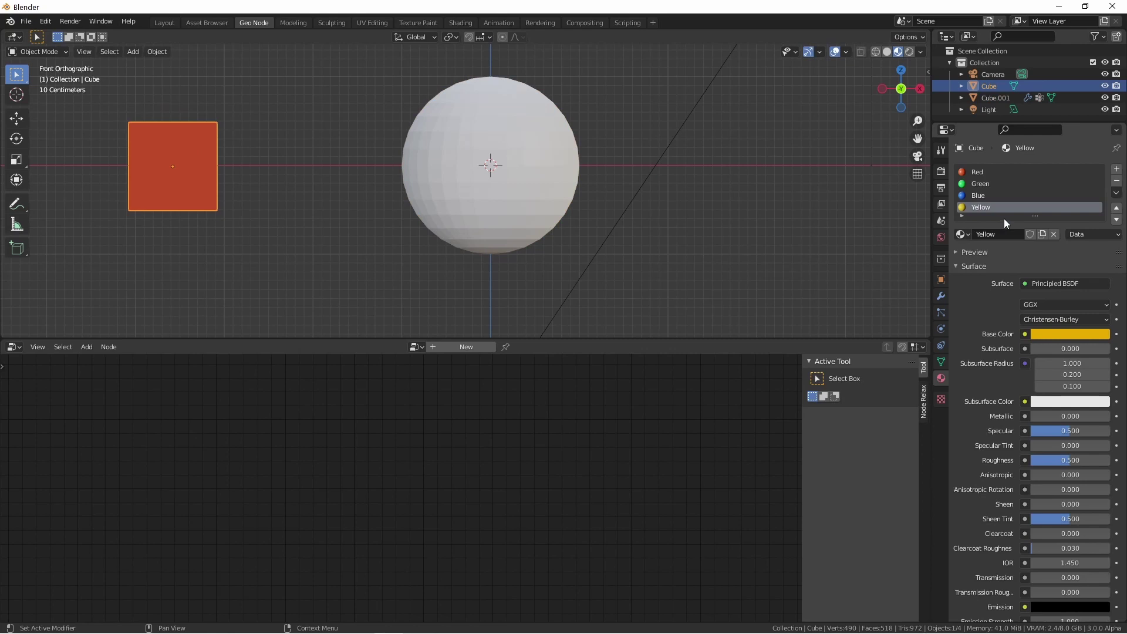
click(528, 238)
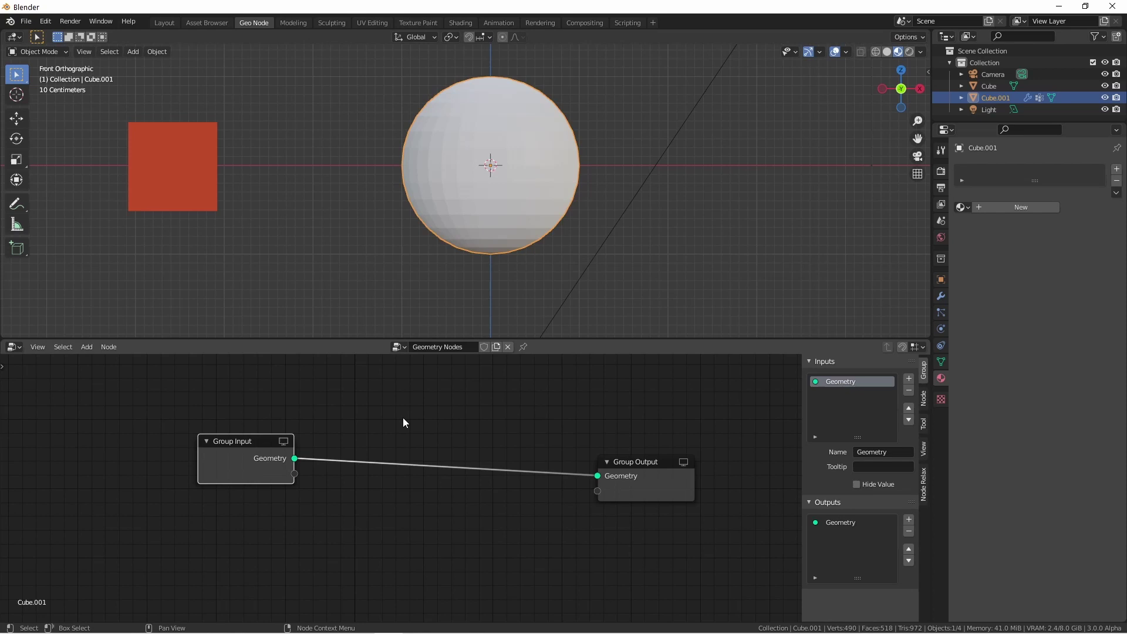
- Insert a Material Assign node on the Group Input–Group Output link and set its material to Blue
key(shift+a)
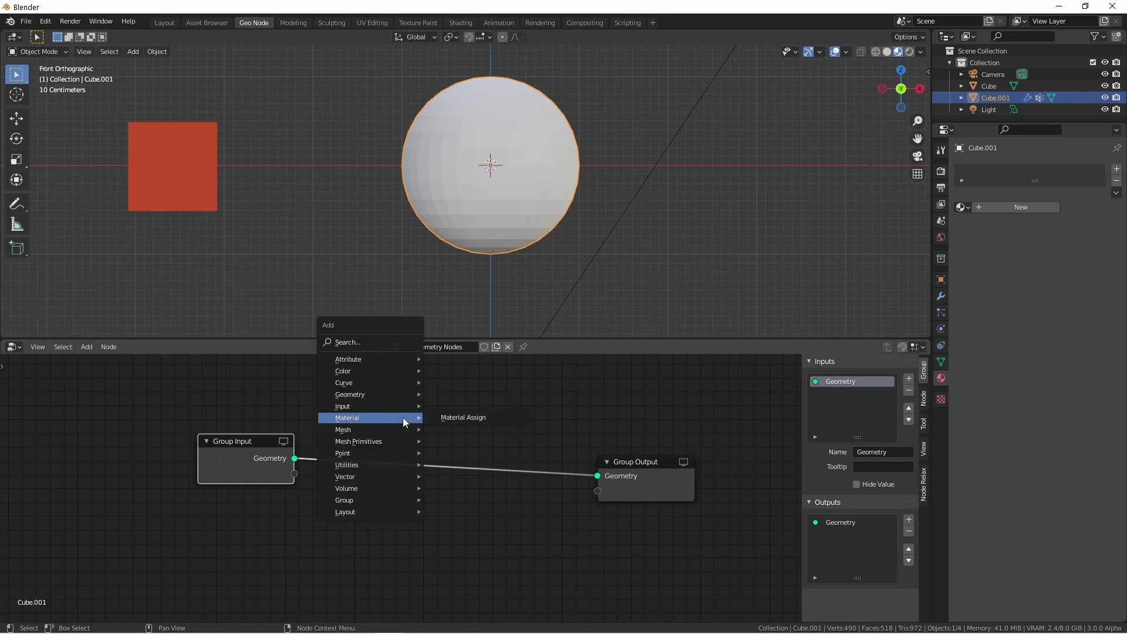
click(463, 417)
click(391, 418)
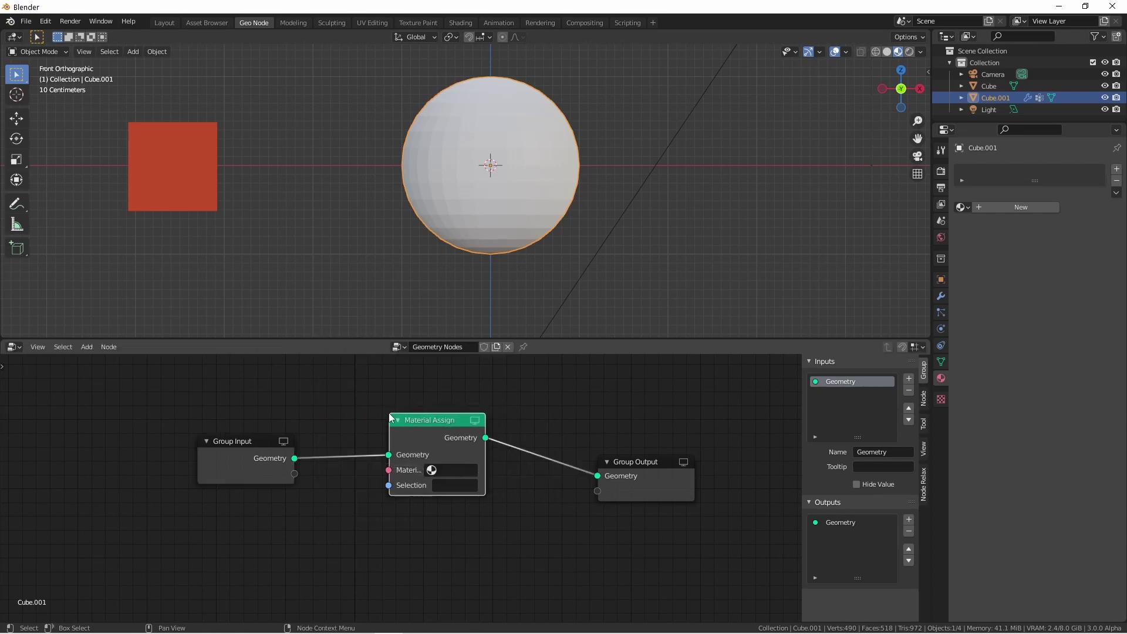
click(446, 469)
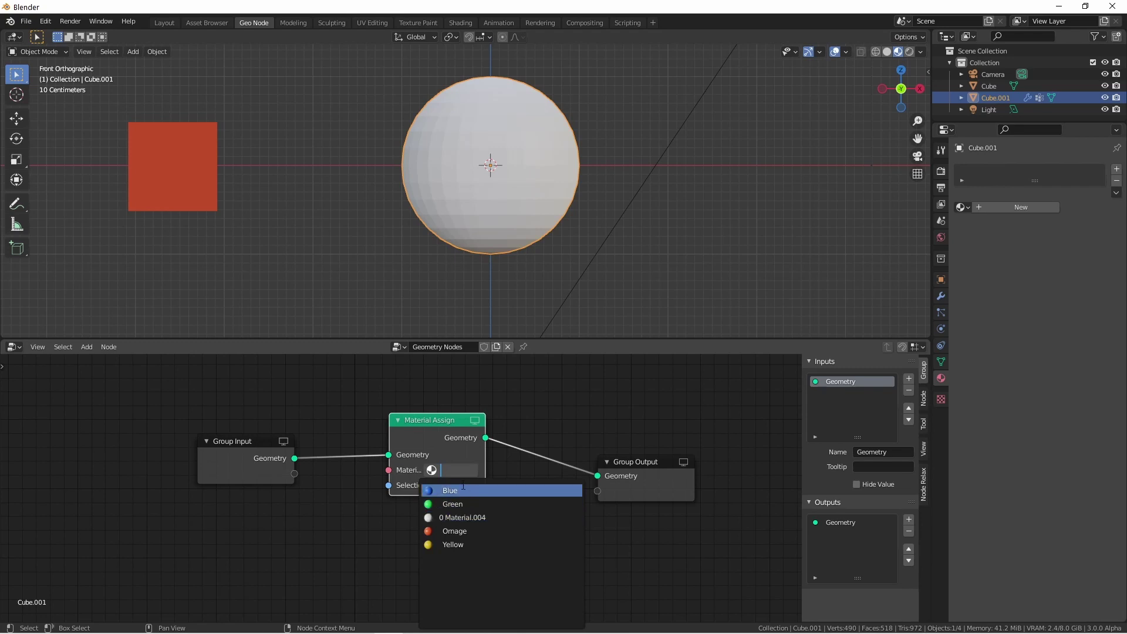
click(464, 490)
- Add a Join Geometry node before the output and connect a Cylinder node (400 mm radius, 4300 mm depth) into it
key(shift+a)
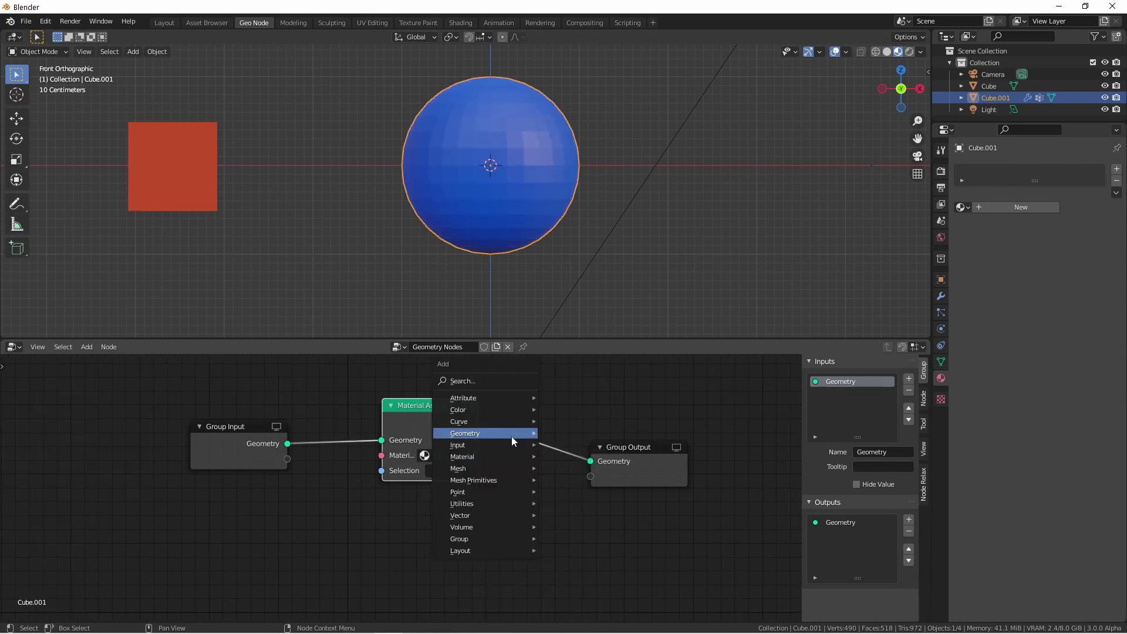
mouse_move(512, 439)
click(576, 434)
click(543, 443)
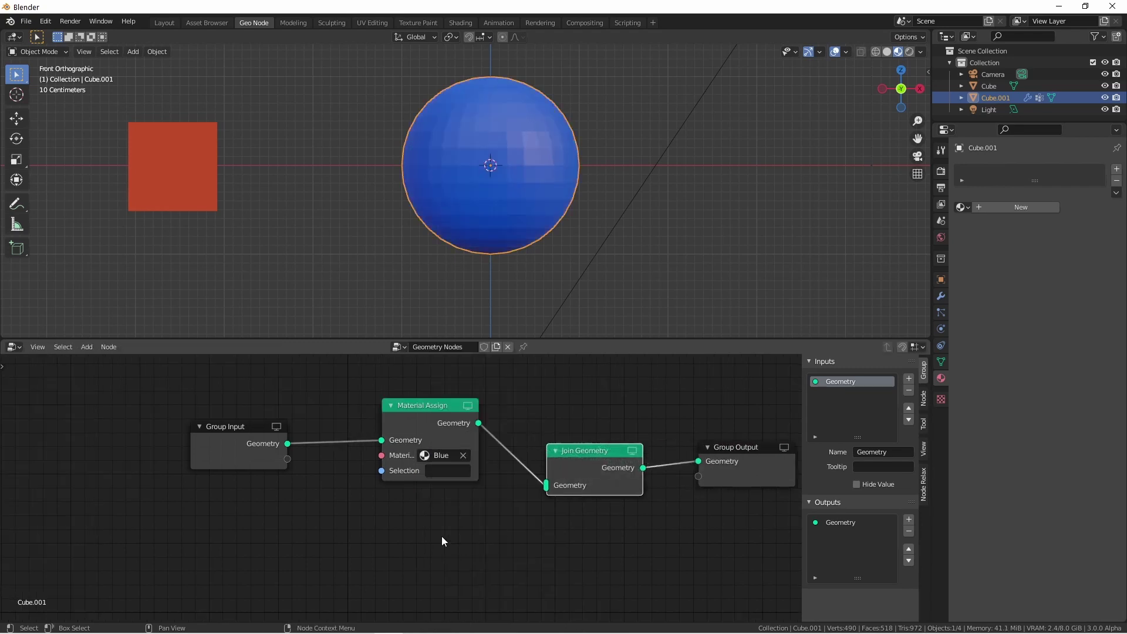
key(shift+a)
mouse_move(375, 551)
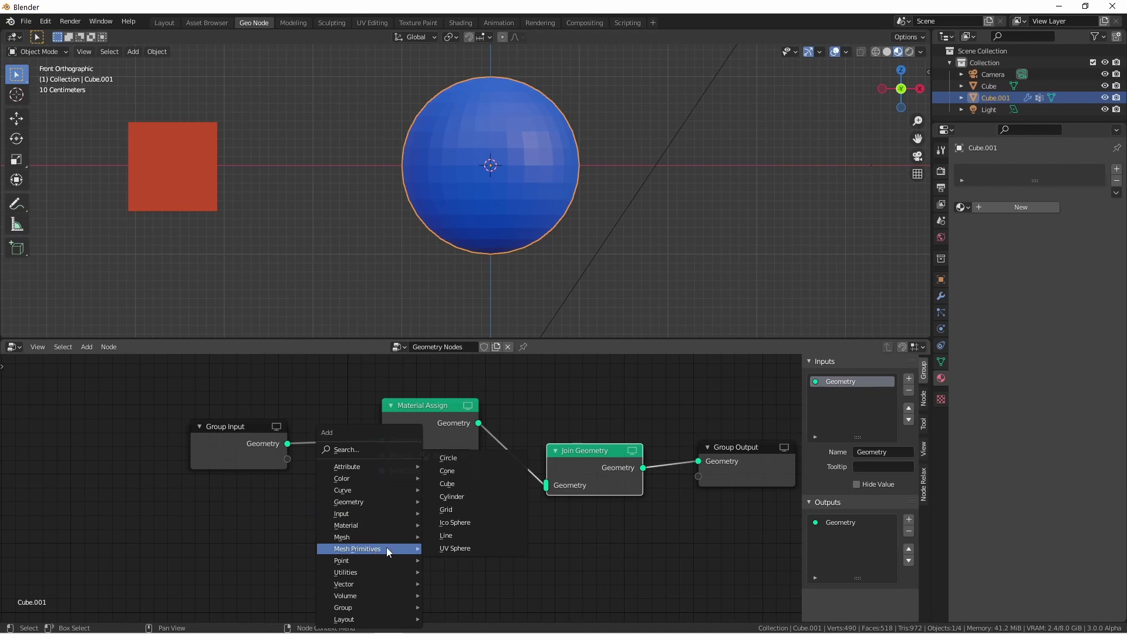
click(471, 496)
click(430, 558)
drag(322, 514, 546, 485)
drag(294, 567, 317, 582)
- Duplicate the sphere's Material Assign onto the cylinder's link and set it to Orange
scroll(496, 476, down, 1)
click(426, 389)
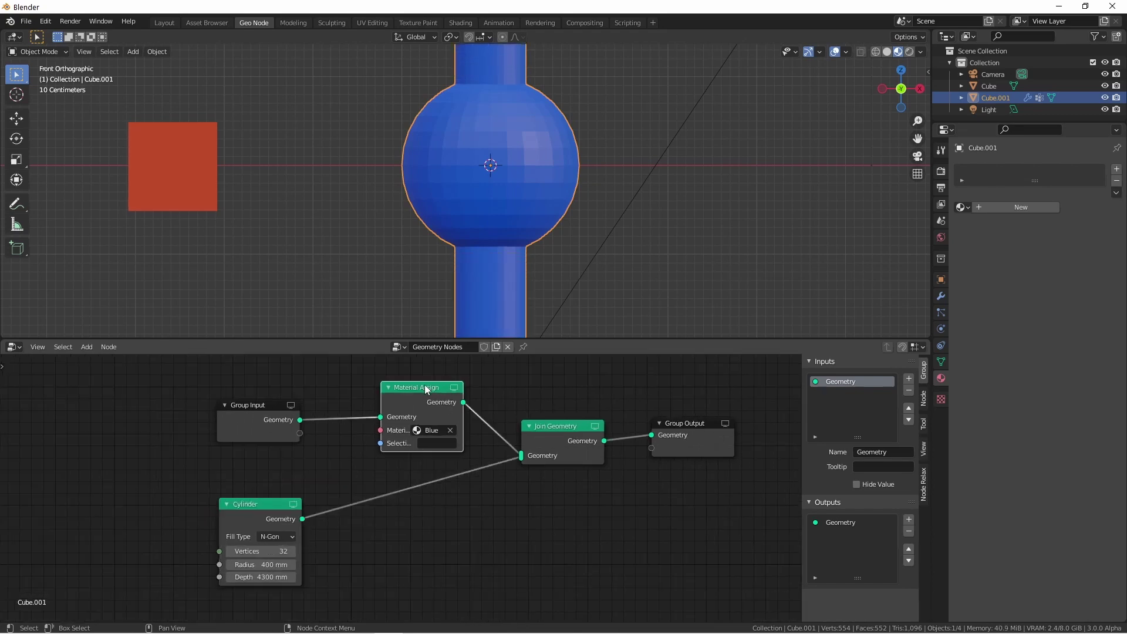
key(shift+d)
click(429, 481)
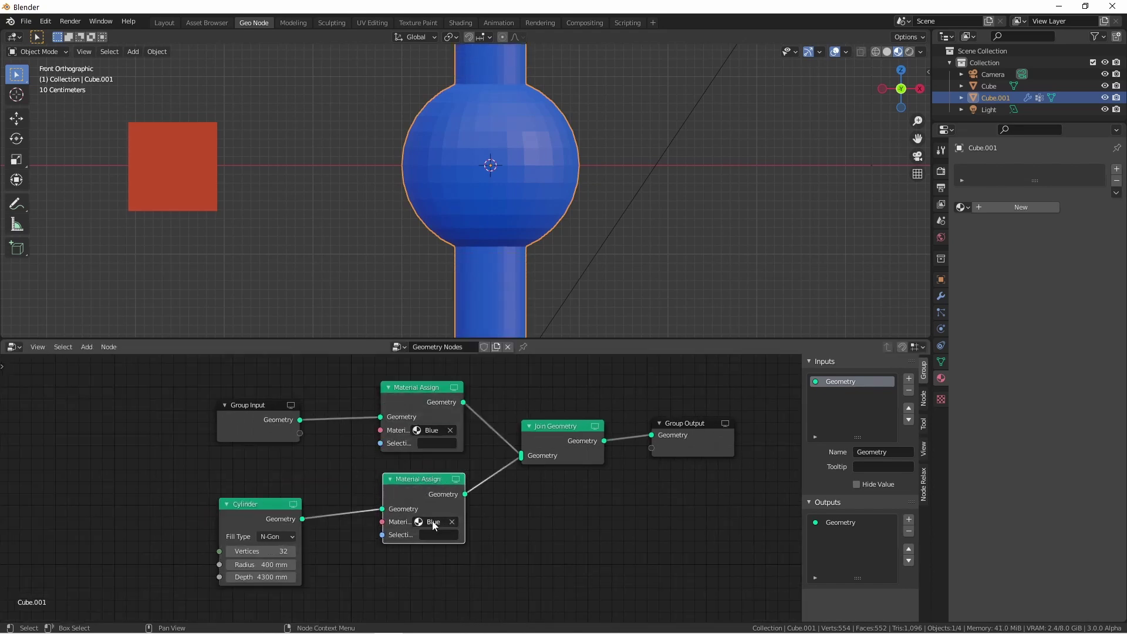
click(433, 522)
click(441, 435)
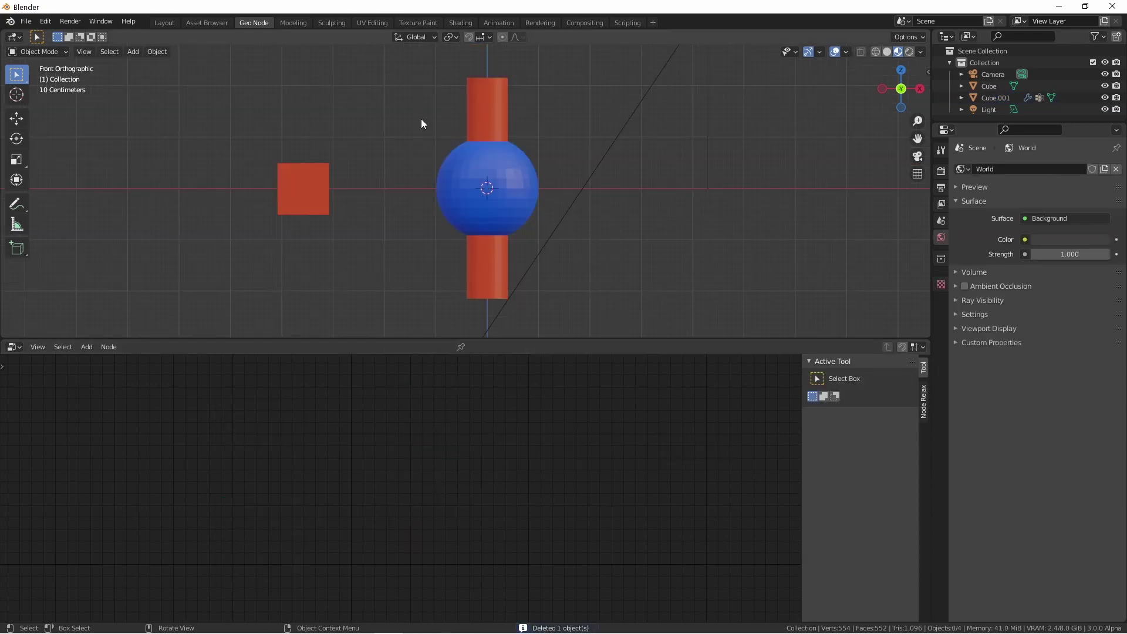
- Add an Ico Sphere object to the scene and scale it down
key(shift+a)
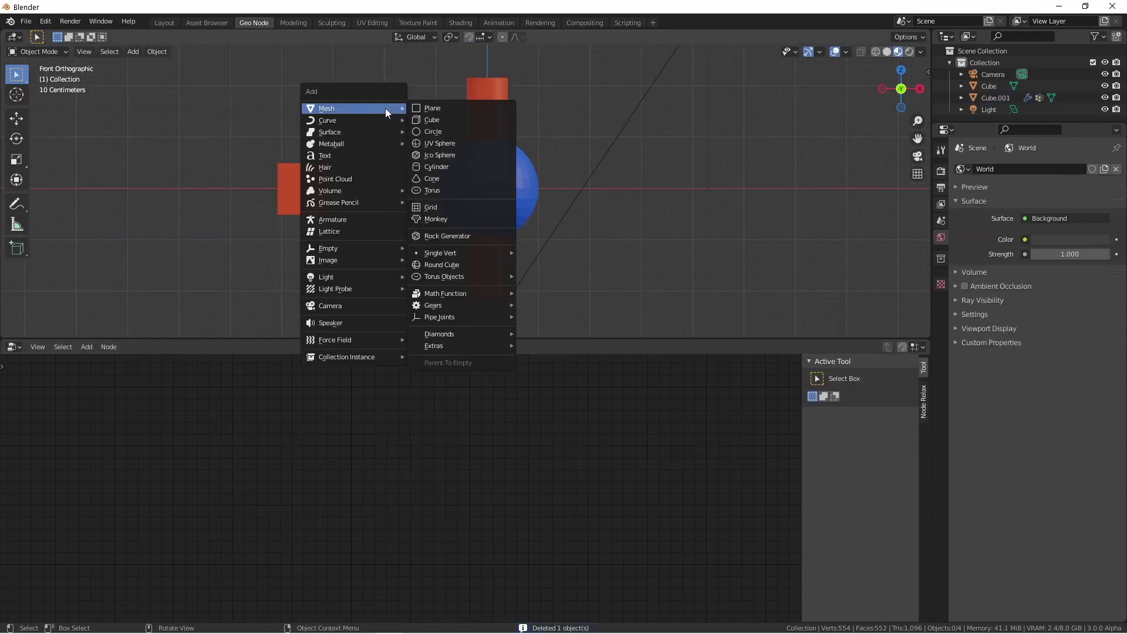
click(449, 156)
key(s)
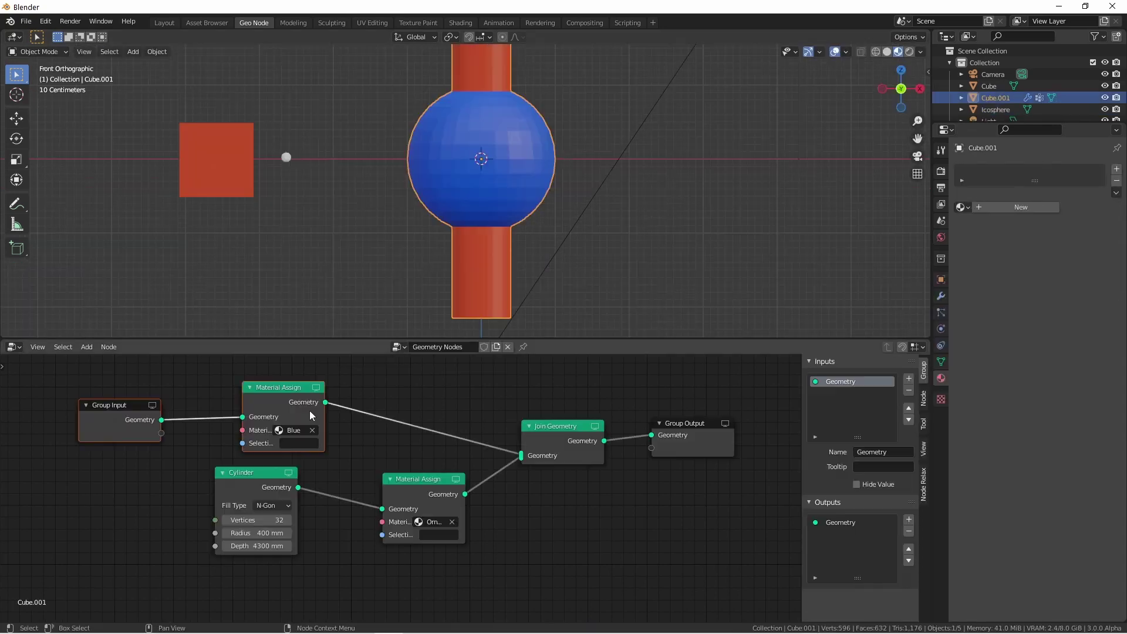
- Add Point Distribute and Point Instance nodes, eyedropping the Icosphere as the instanced Object
key(shift+a)
mouse_move(405, 401)
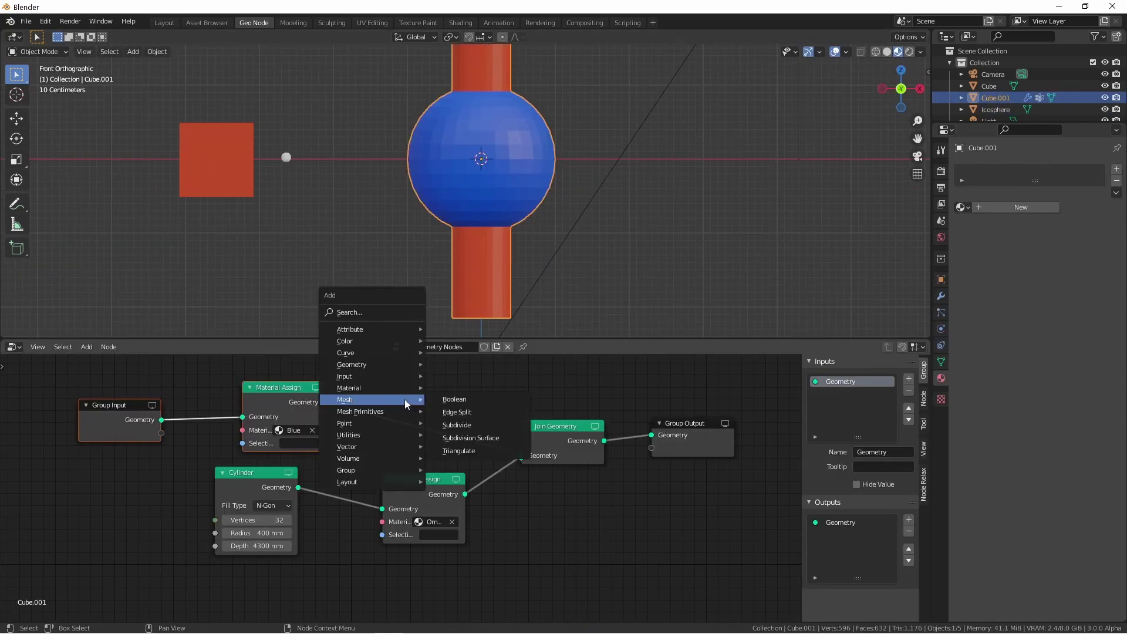
mouse_move(364, 423)
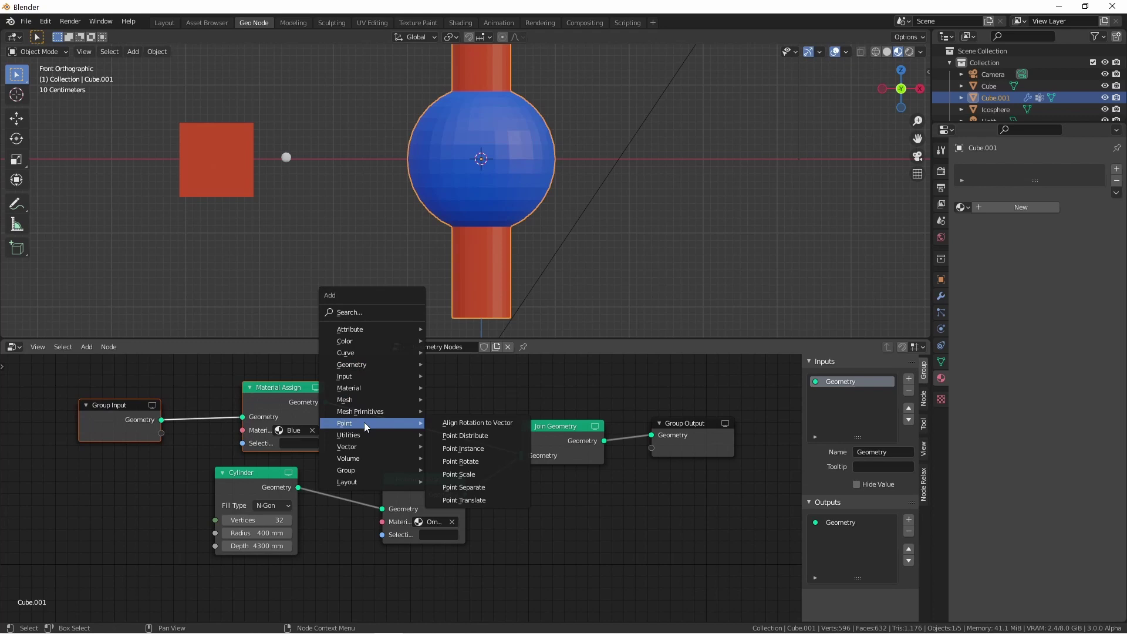
click(470, 437)
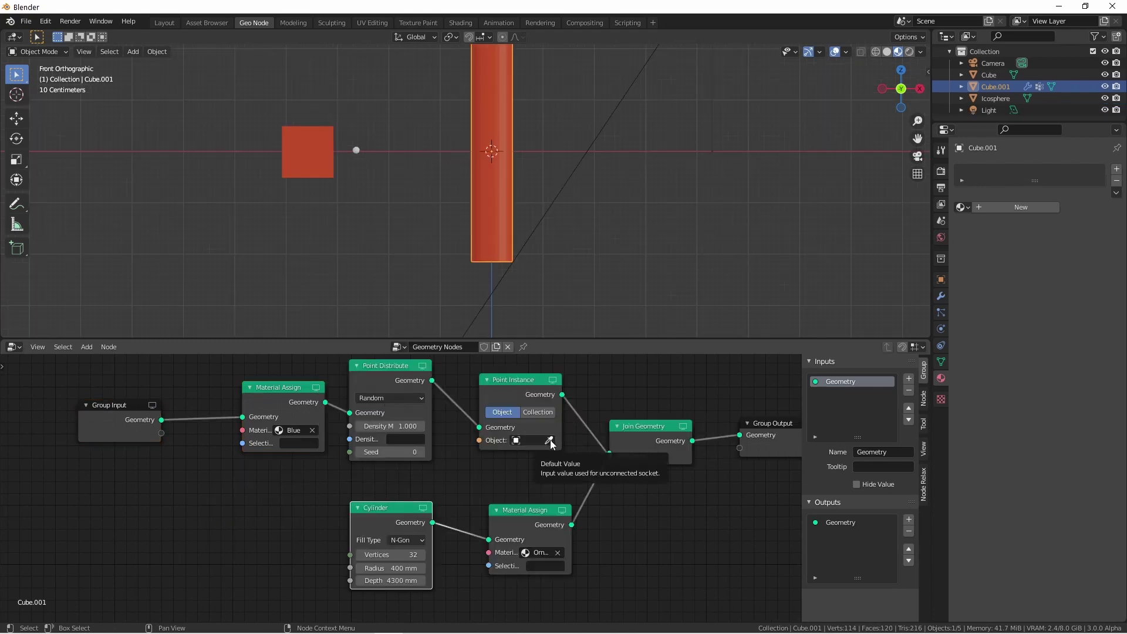
click(549, 441)
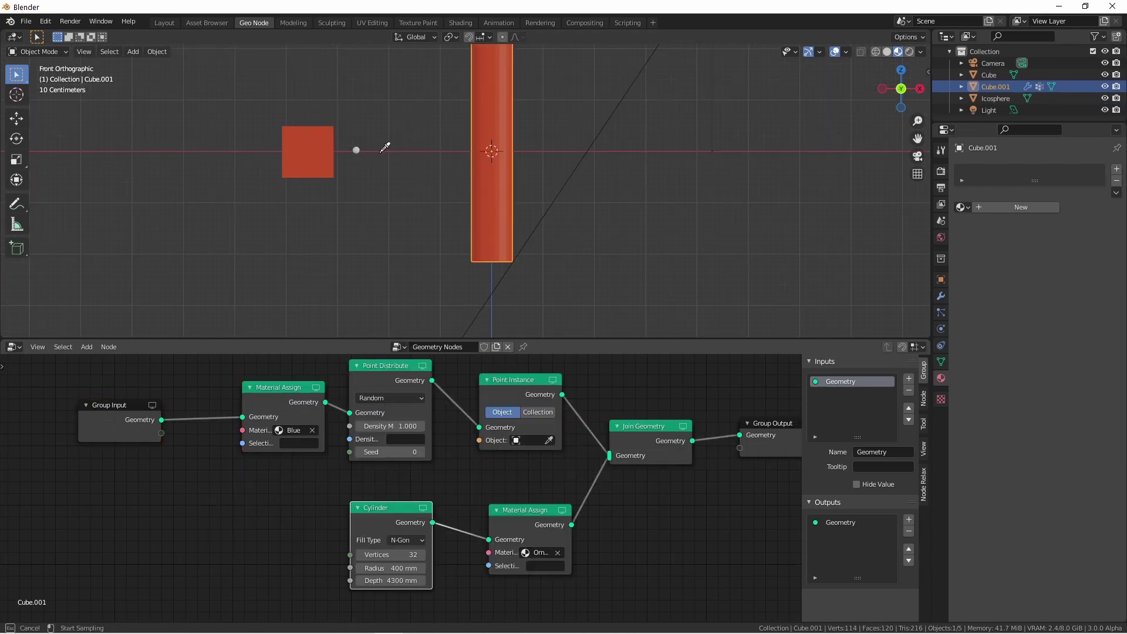
click(355, 149)
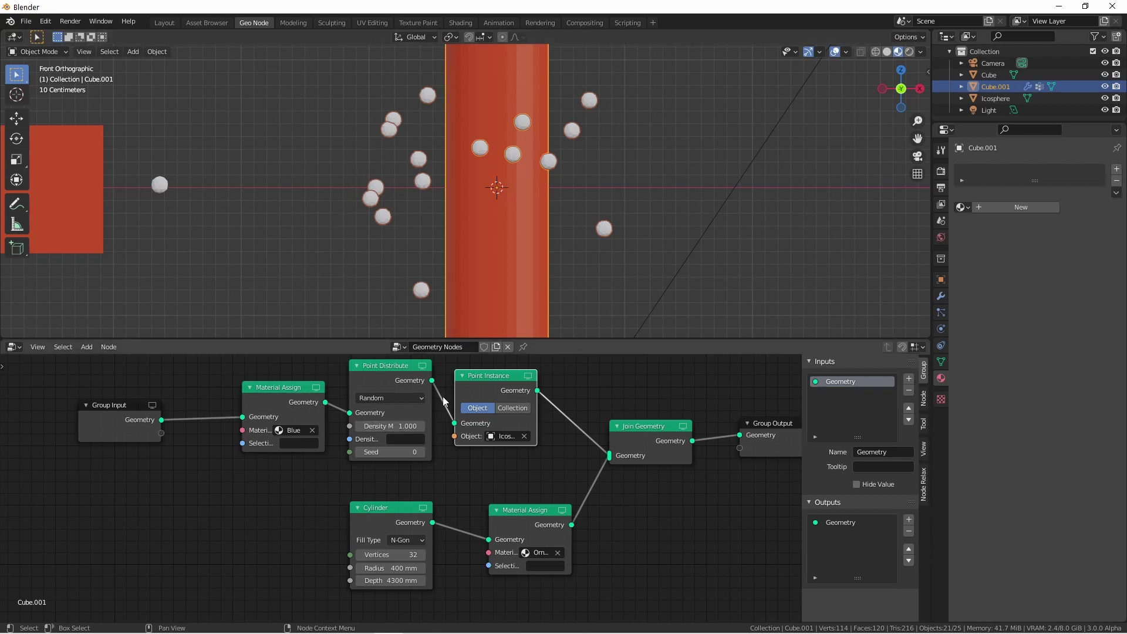
- Duplicate the Material Assign node onto the instance link and set it to Green
click(280, 389)
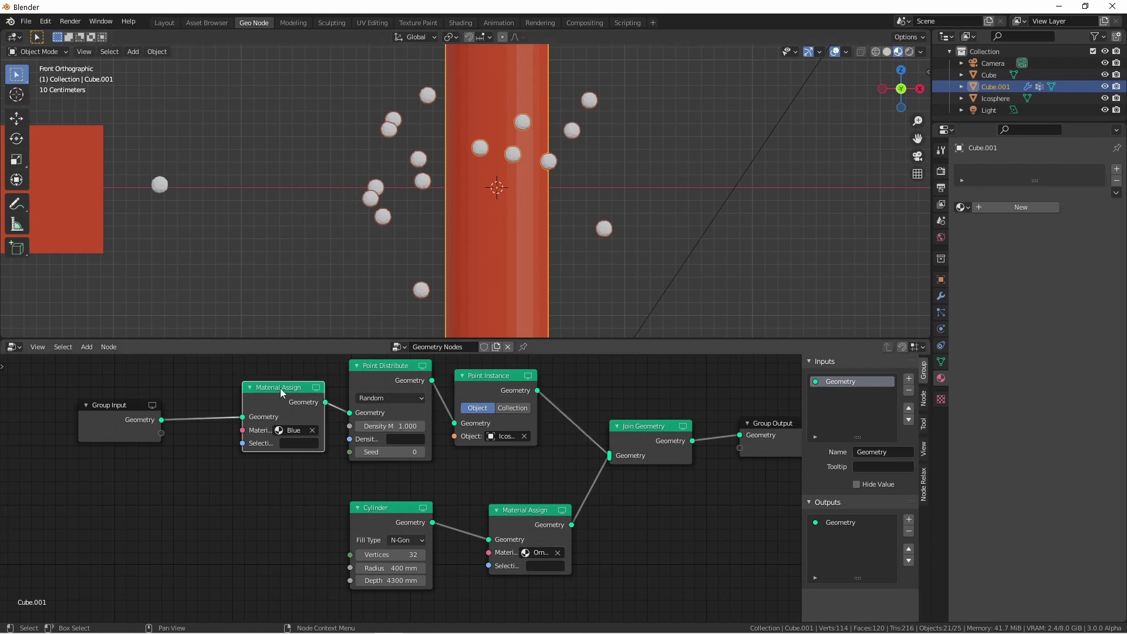
key(shift+d)
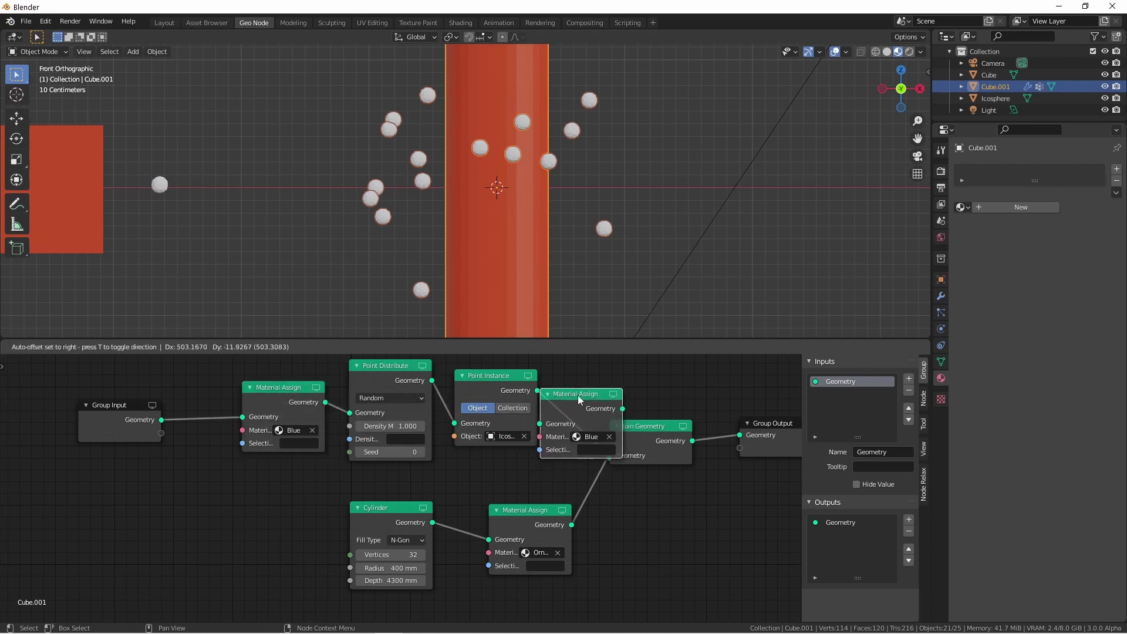
click(622, 395)
click(636, 436)
click(640, 466)
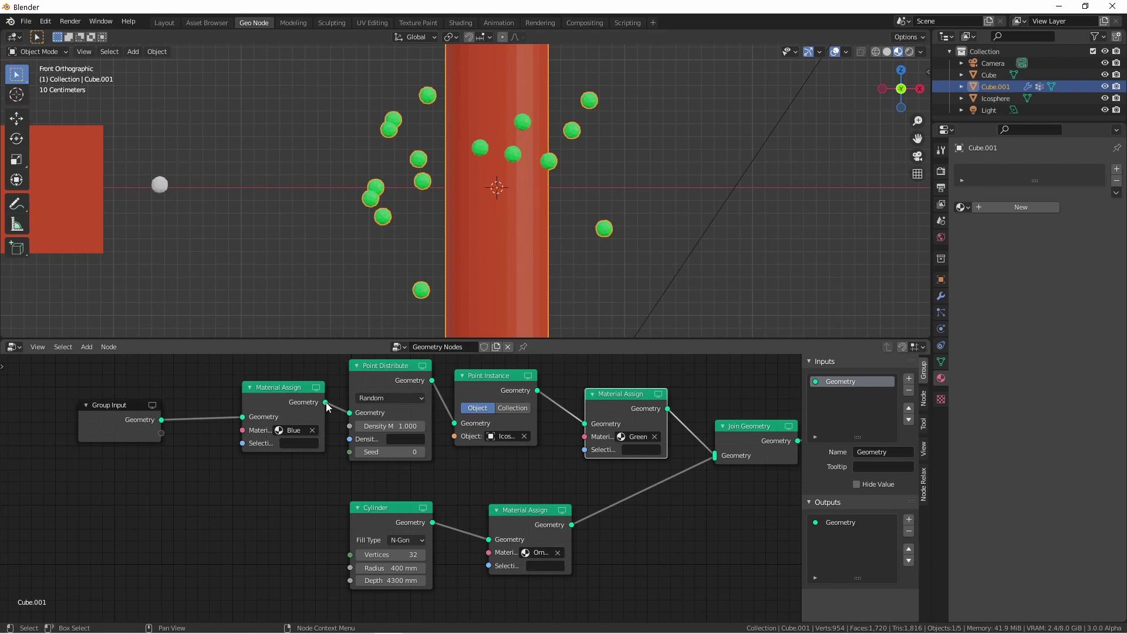
- Link the blue sphere's Material Assign output into Join Geometry and frame the whole scene
drag(326, 403, 715, 461)
scroll(559, 186, down, 3)
click(559, 186)
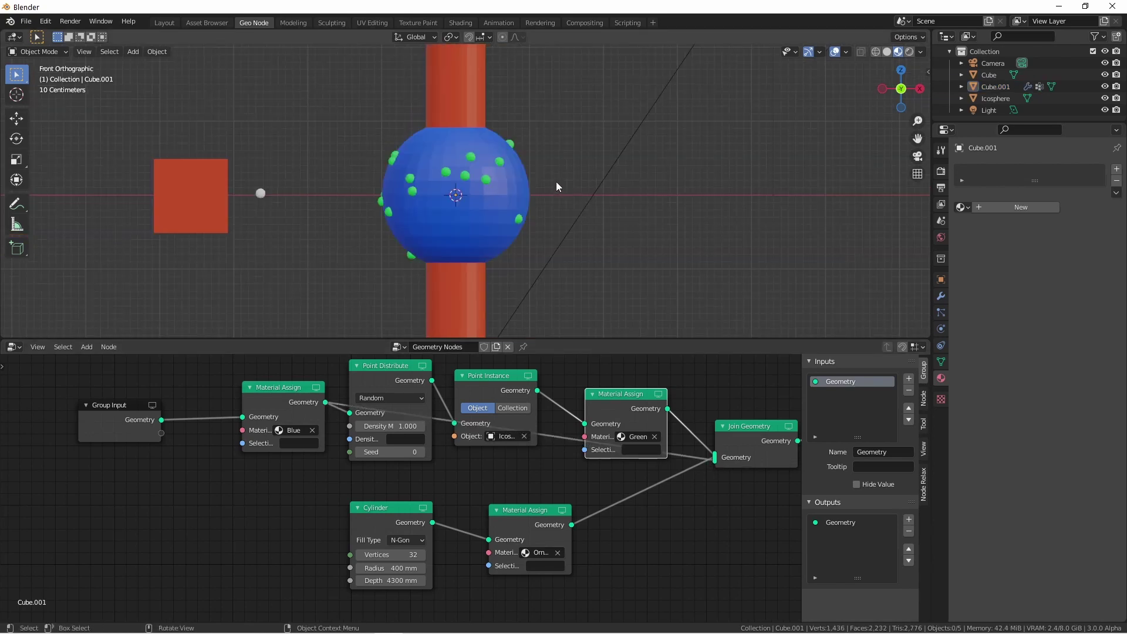
key(Home)
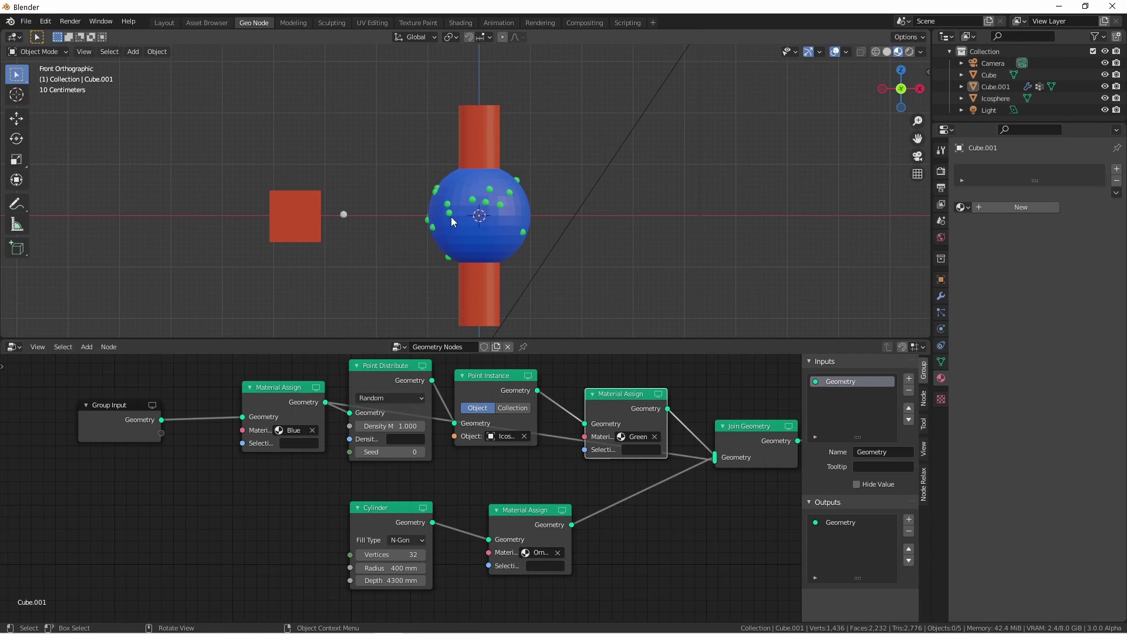
- Widen the first Material Assign node and put the sphere's equator face loop into new vertex group Group
scroll(451, 217, up, 4)
drag(243, 423, 196, 422)
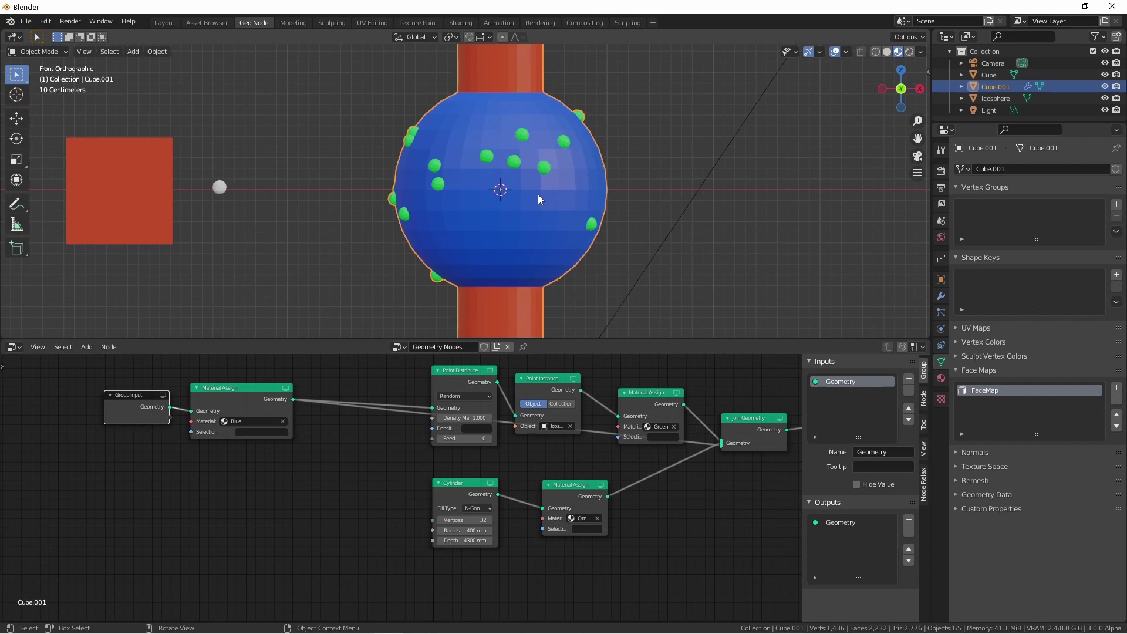
key(Tab)
alt+click(567, 200)
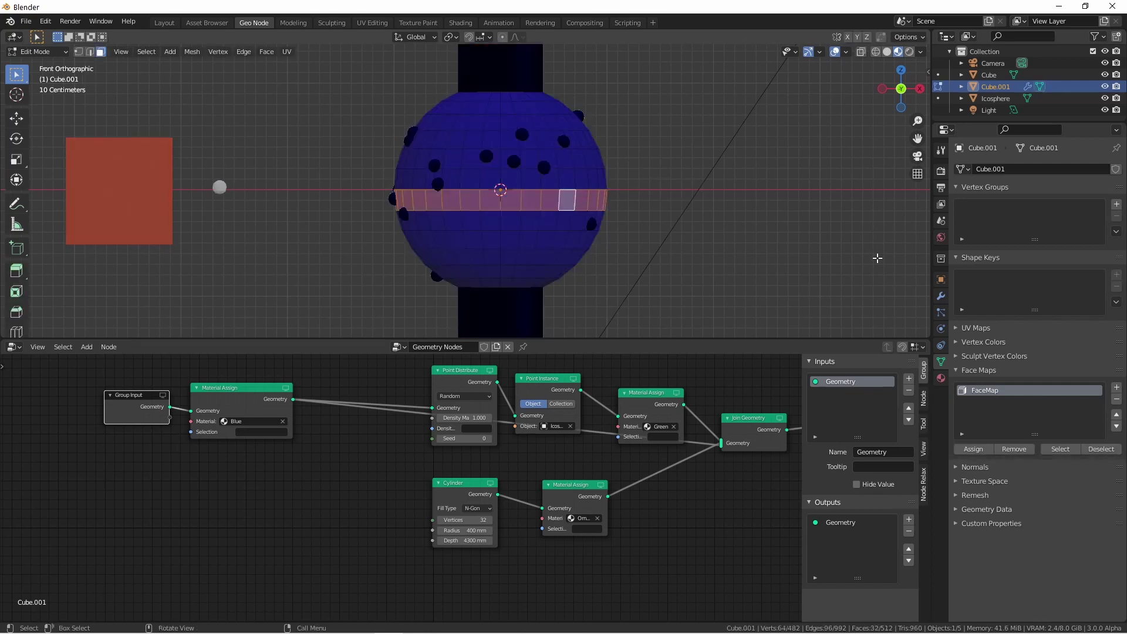
key(ctrl+g)
click(877, 259)
key(Tab)
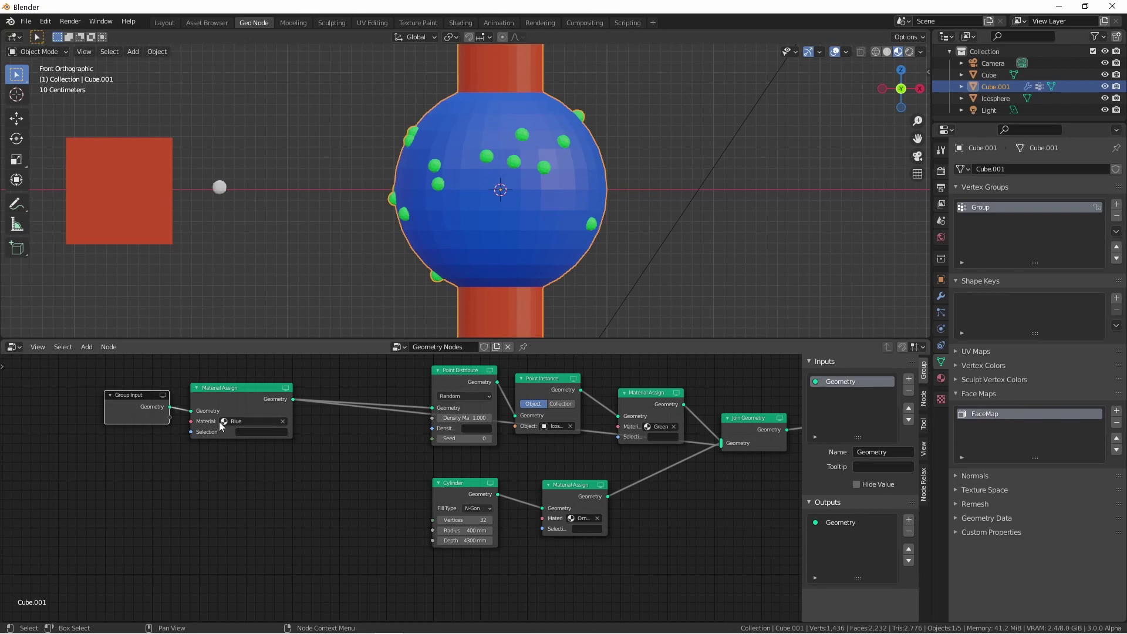
- Add a copied Material Assign before Join Geometry, set to Yellow with Selection set to Group
click(218, 389)
key(shift+d)
click(341, 423)
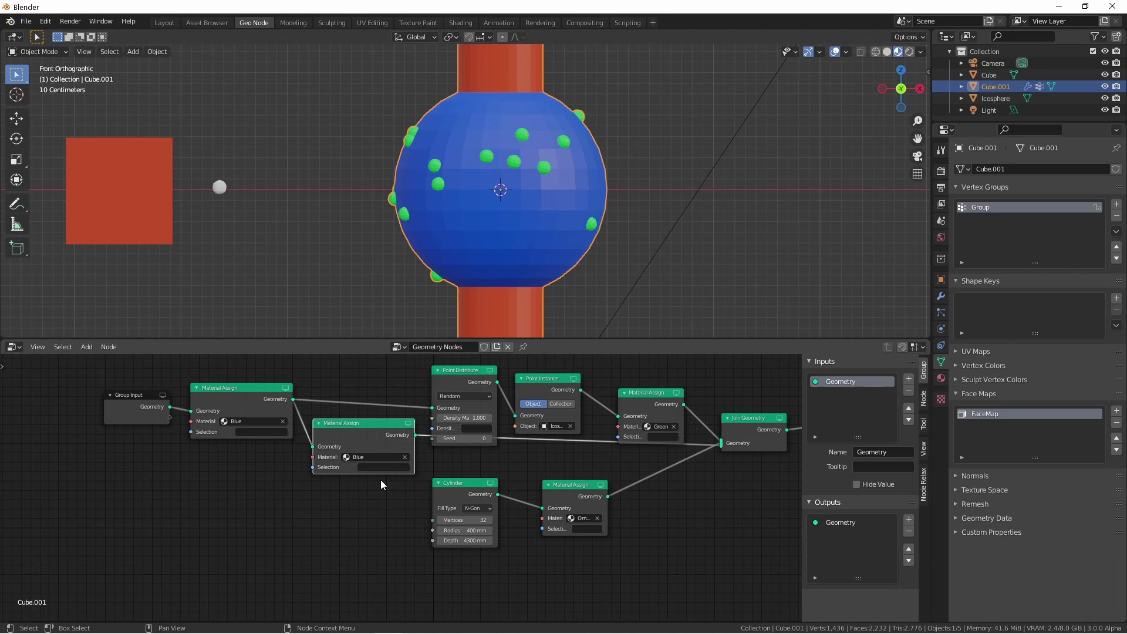
click(367, 457)
click(374, 507)
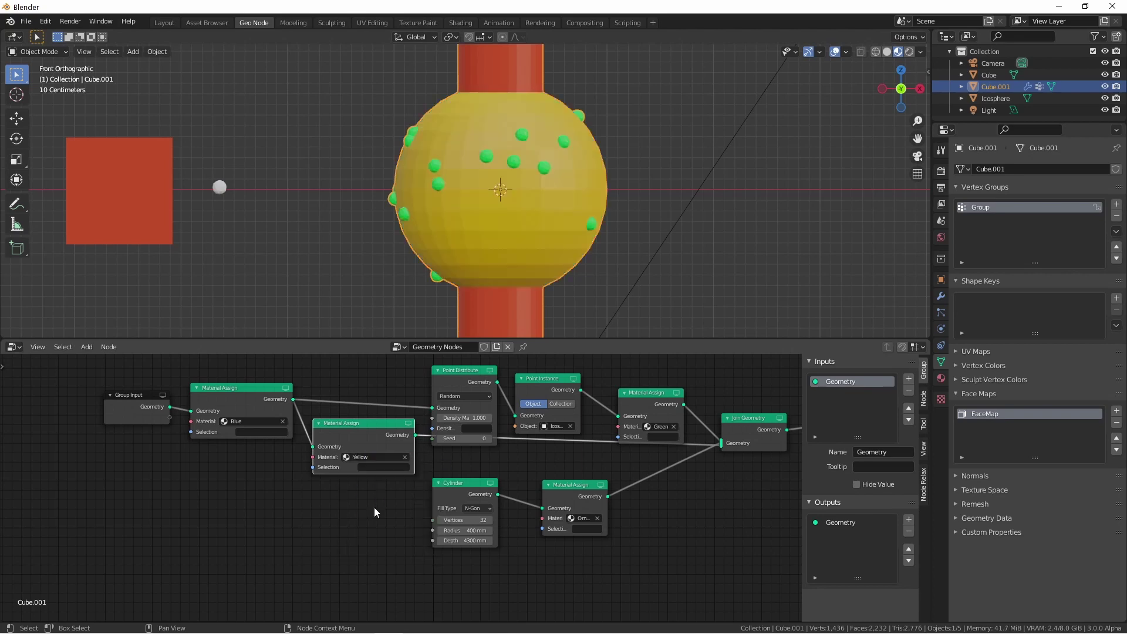
click(376, 468)
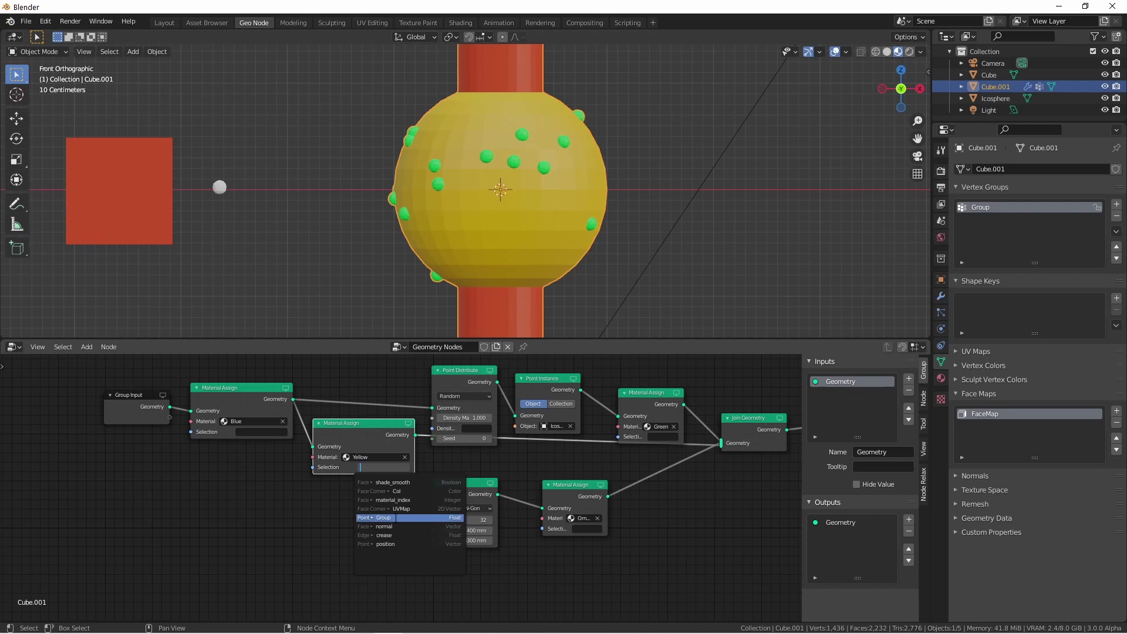
click(383, 518)
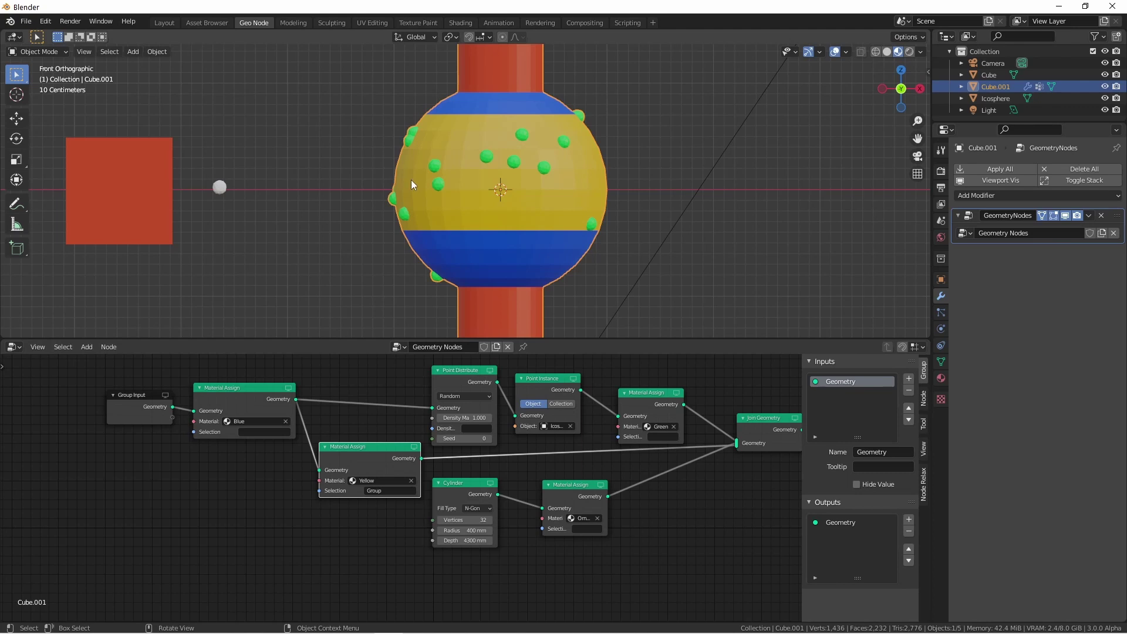
- Loop-cut the sphere's mesh in Edit Mode, then reselect Cube.001 to show its node tree
key(Tab)
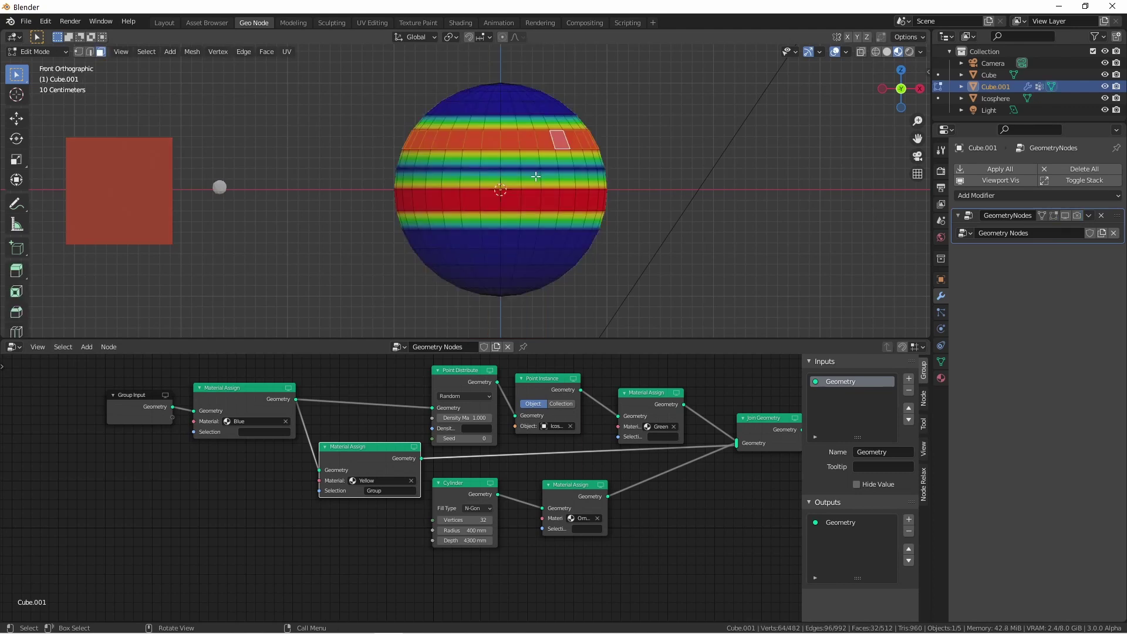
key(ctrl+r)
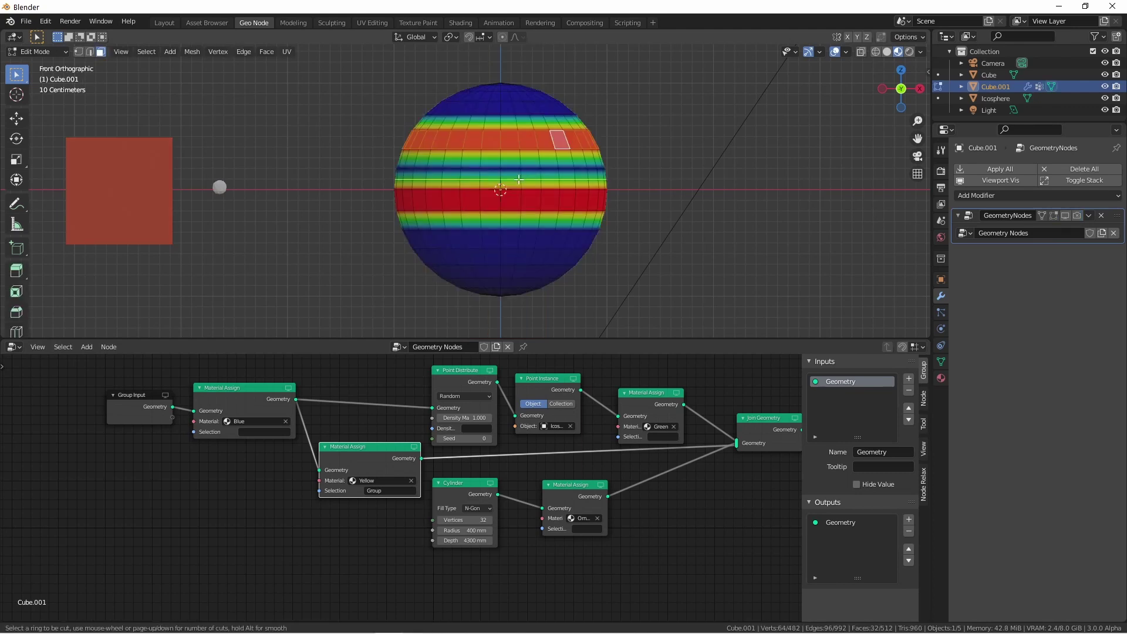
click(528, 182)
click(519, 120)
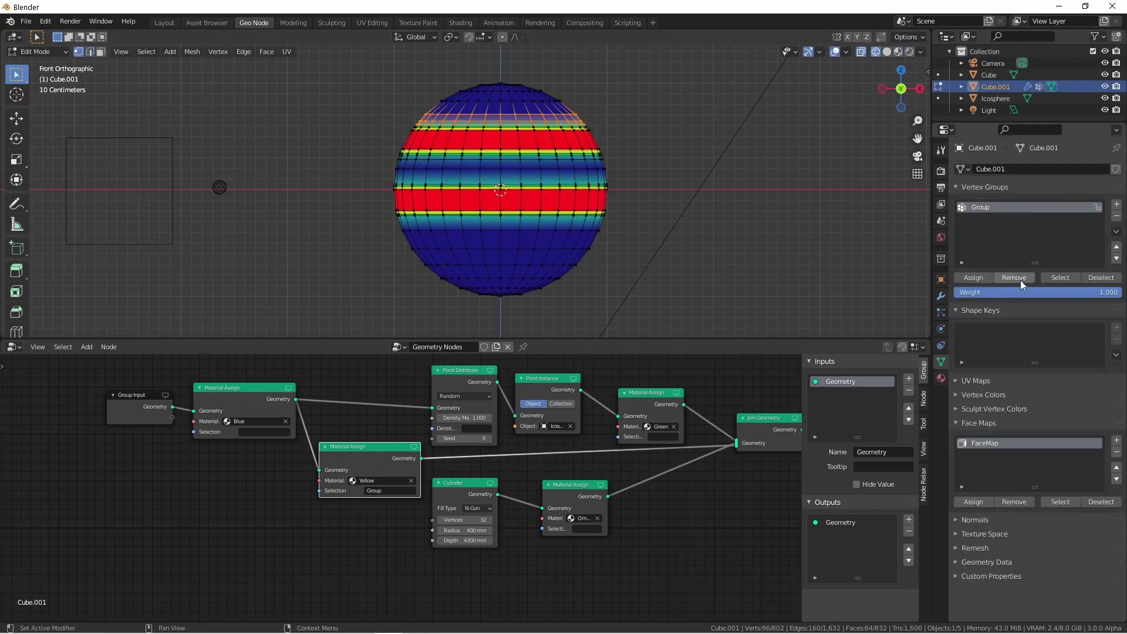
key(Tab)
click(724, 151)
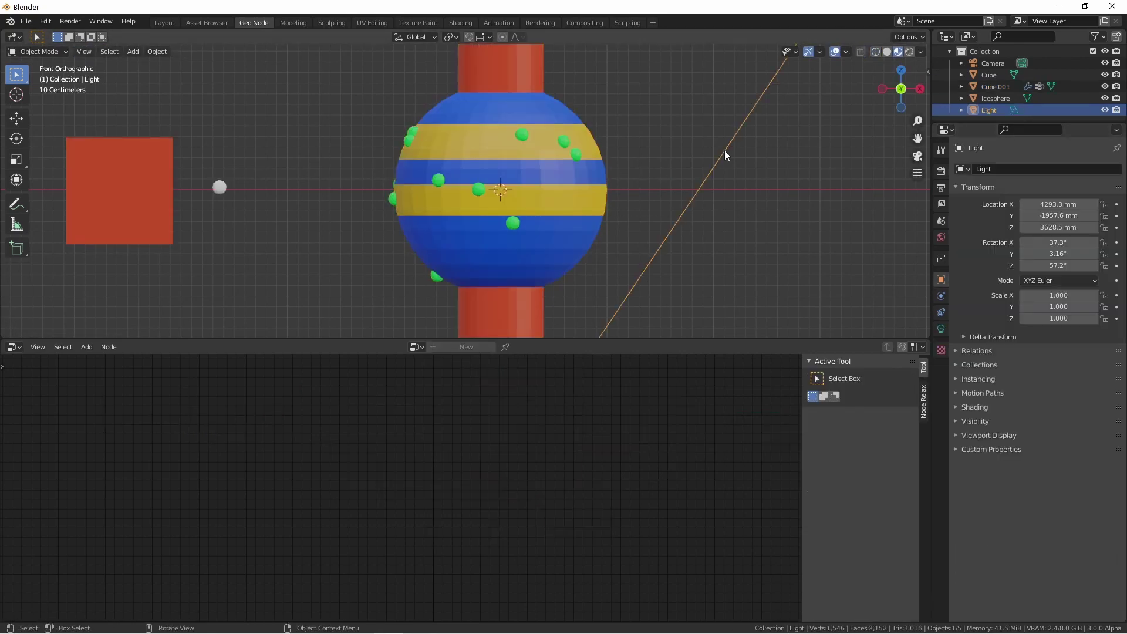
click(581, 246)
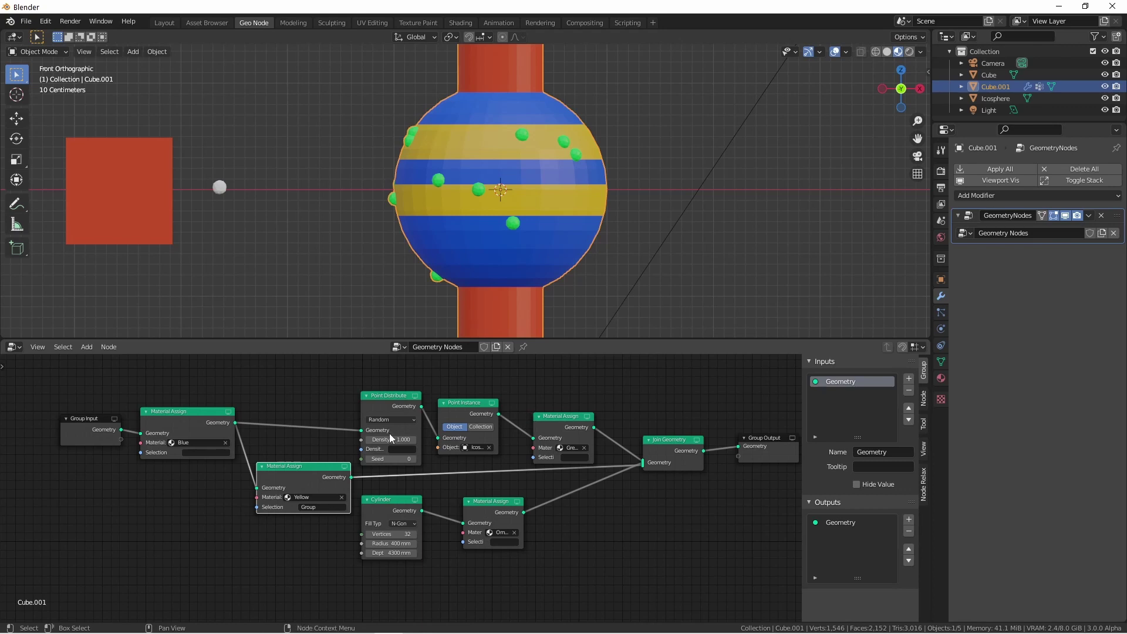
key(shift+a)
mouse_move(294, 443)
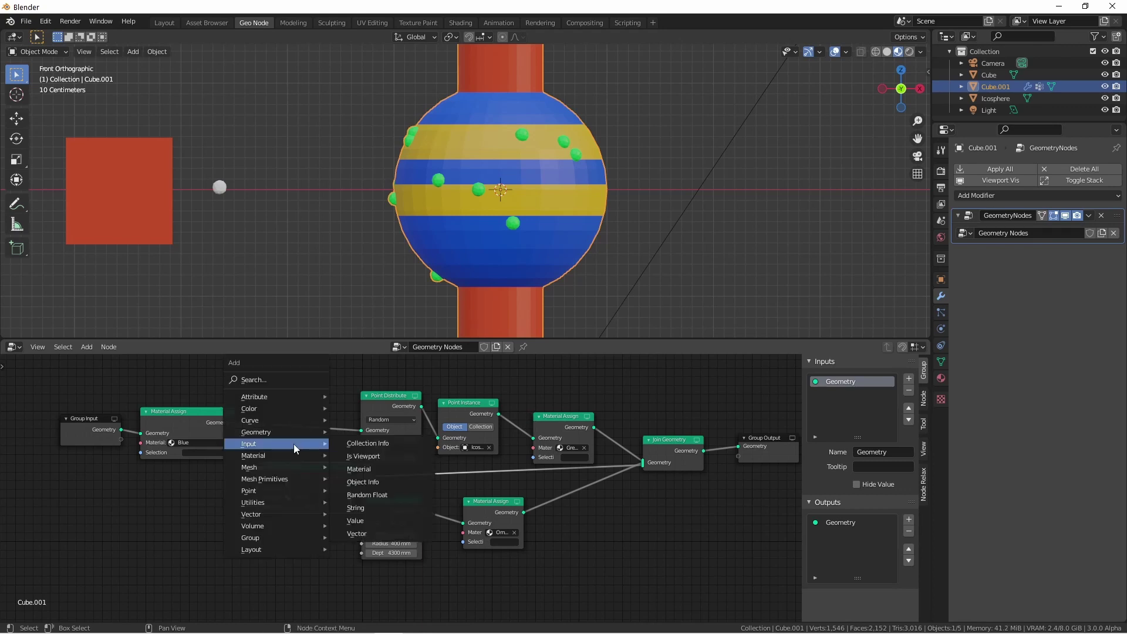
click(379, 470)
click(101, 522)
click(102, 524)
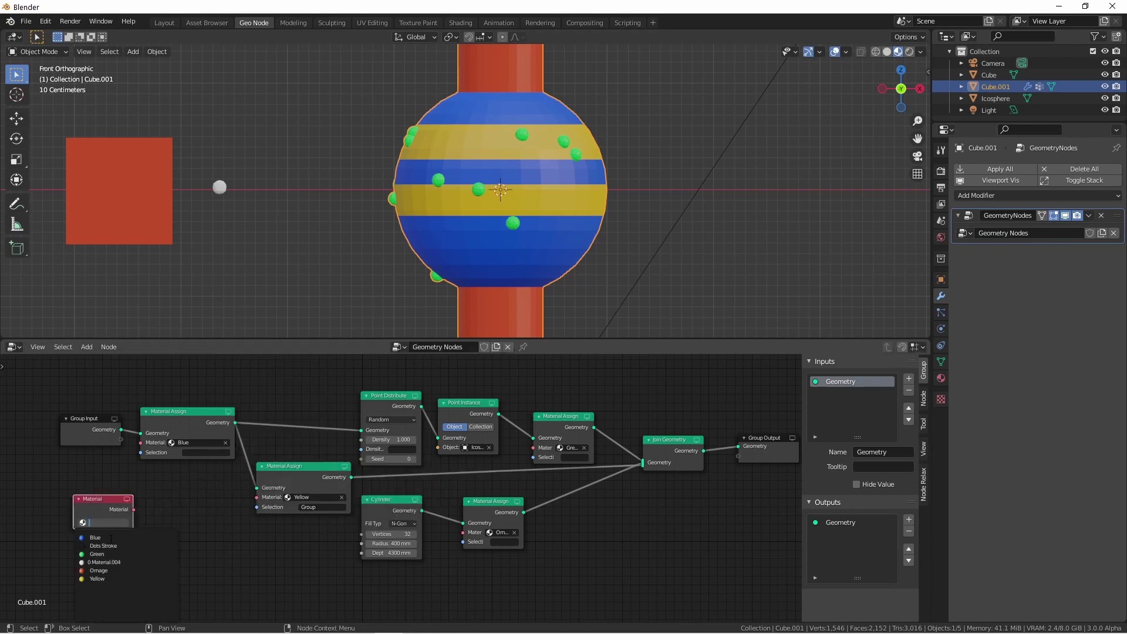
click(105, 567)
drag(134, 509, 137, 445)
drag(133, 510, 256, 497)
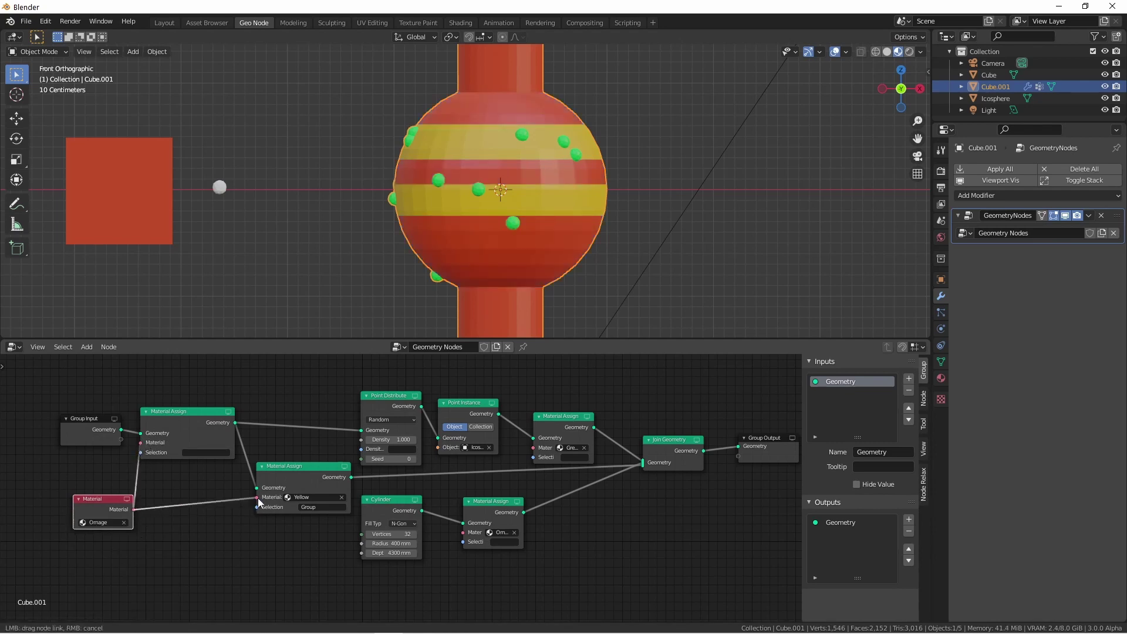
drag(148, 510, 533, 447)
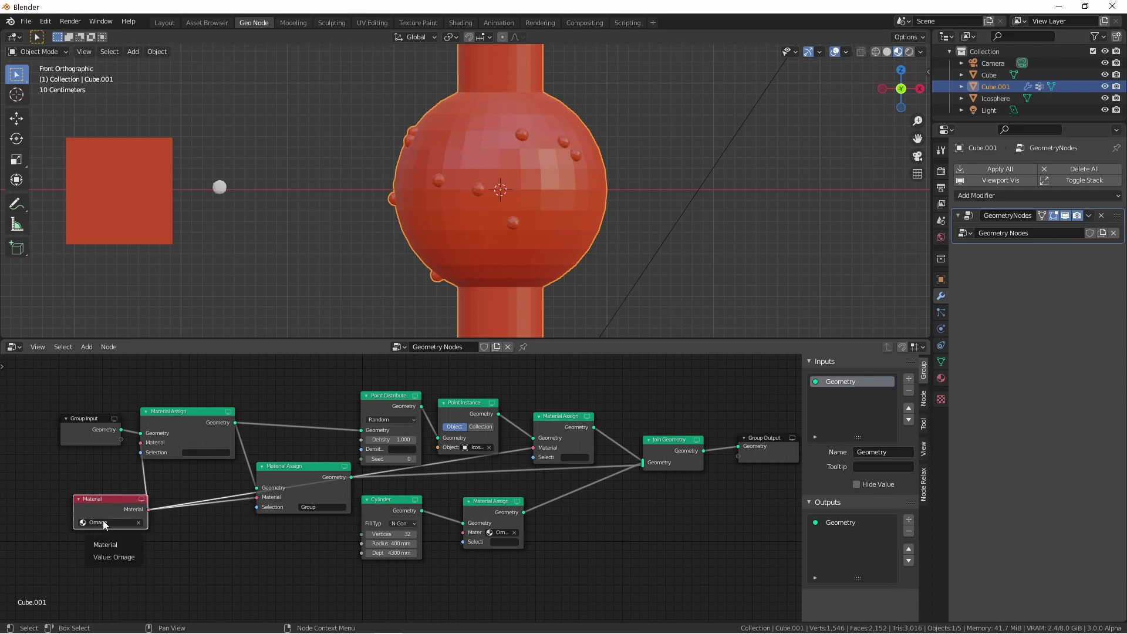
drag(109, 498, 70, 476)
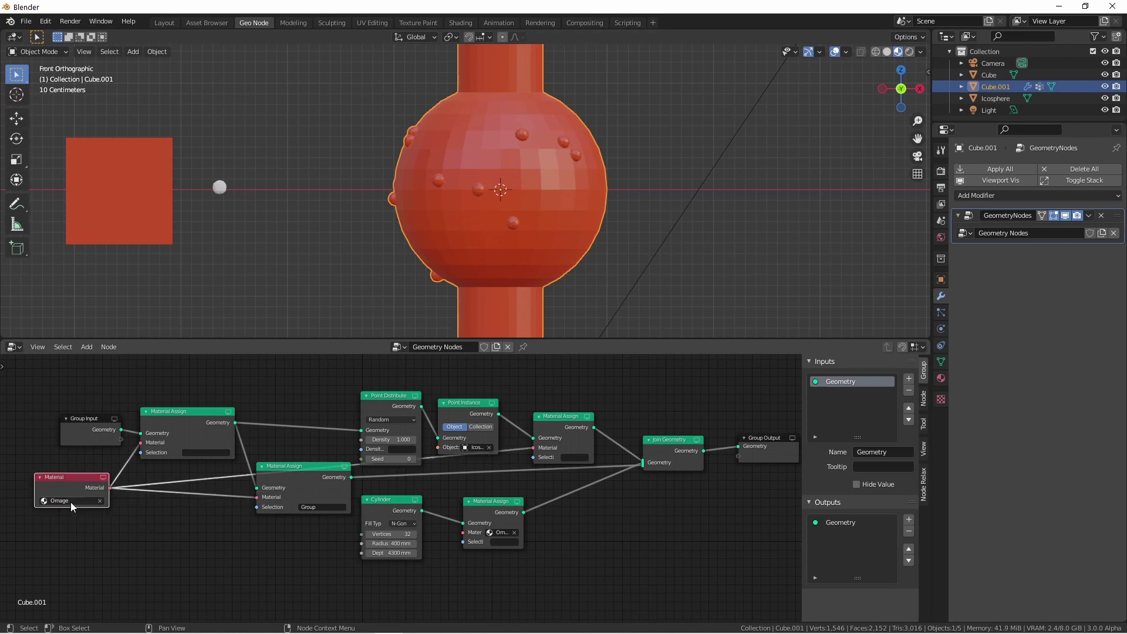